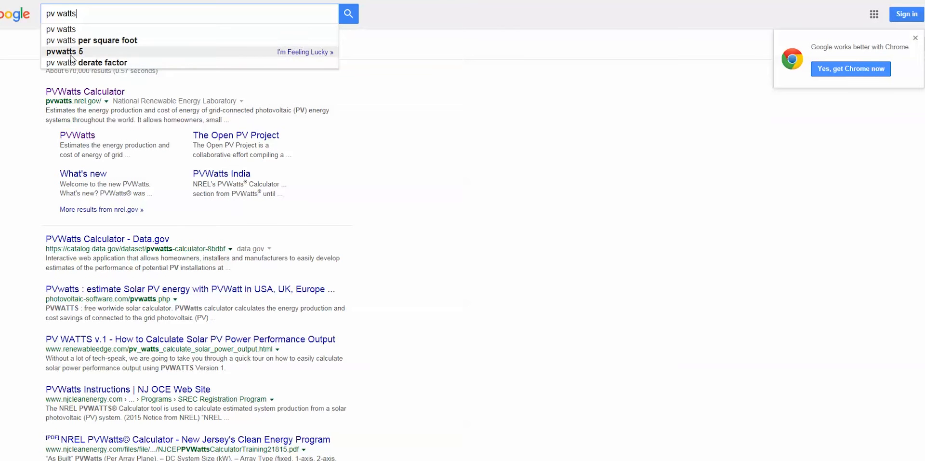
Open the PVWatts Calculator from a search for "pv watts" and look up the location champaign il
left_click(68, 29)
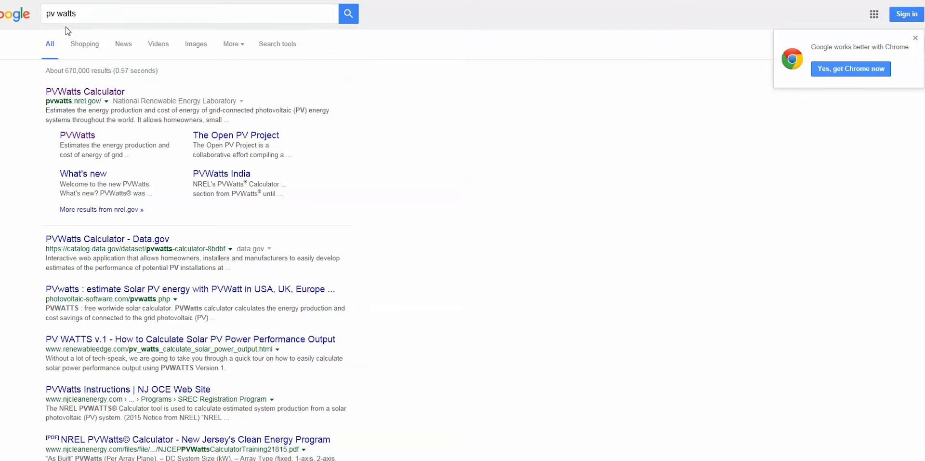
left_click(88, 93)
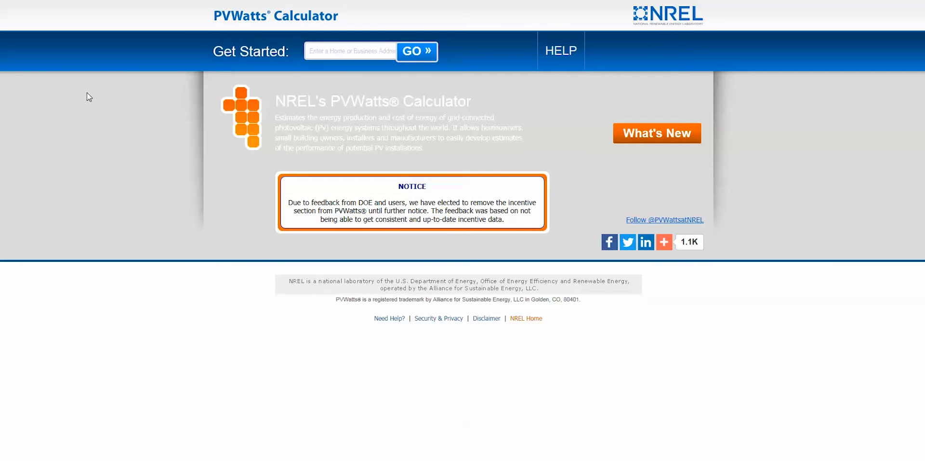
left_click(337, 52)
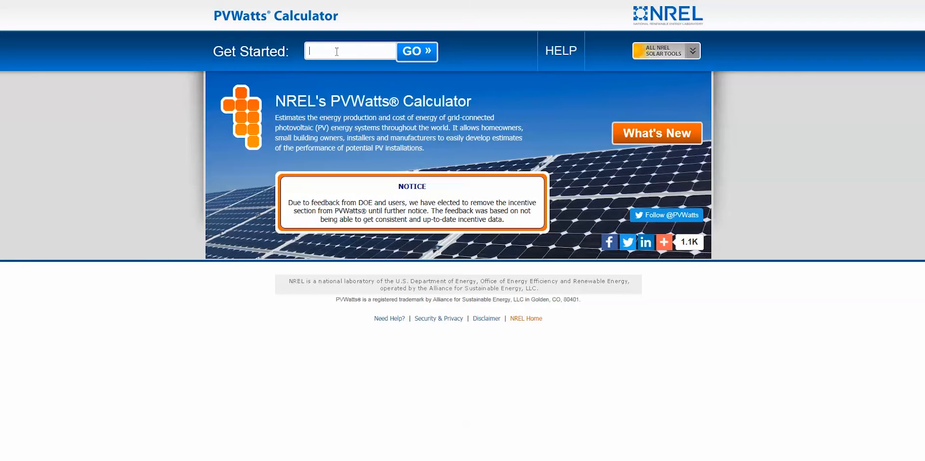
type("champaign il")
key("Return")
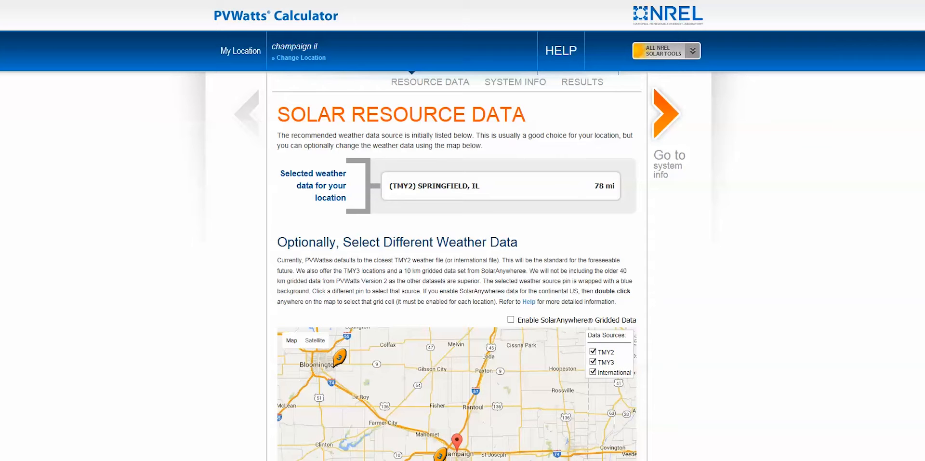
Accept the recommended Springfield, IL weather data and set the DC system size to 1 kW
scroll(462, 230, "down", 2)
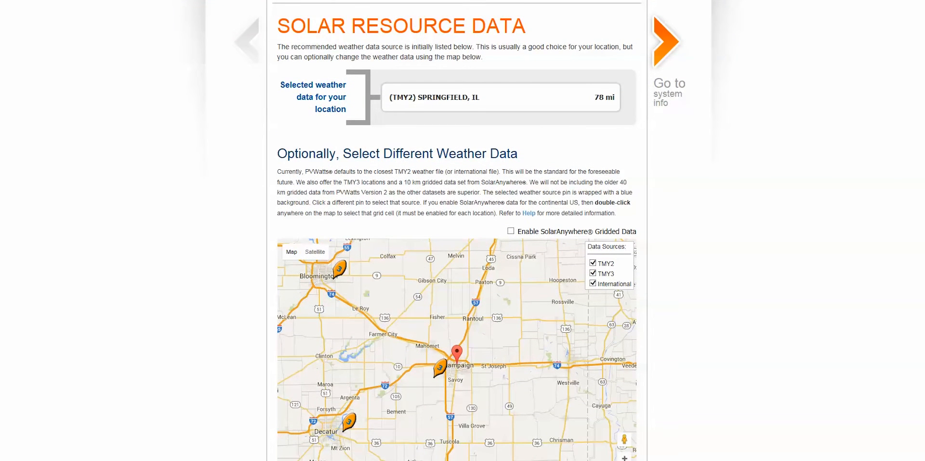
left_click(668, 59)
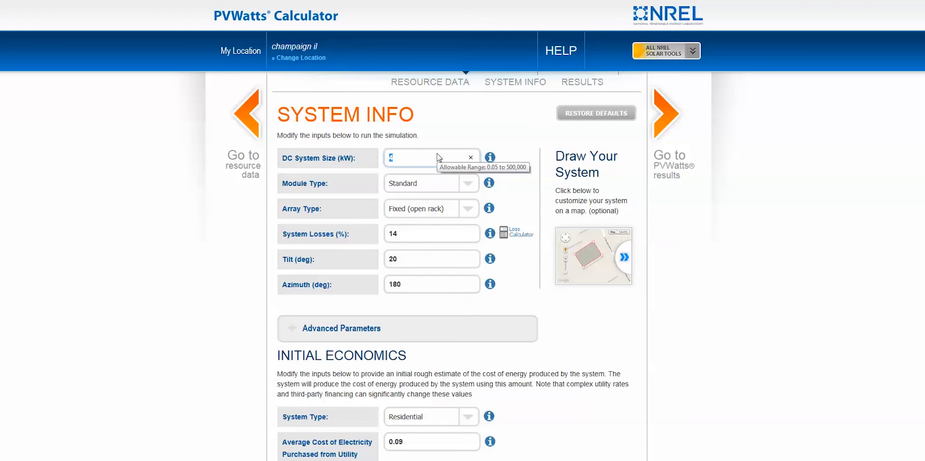
type("1")
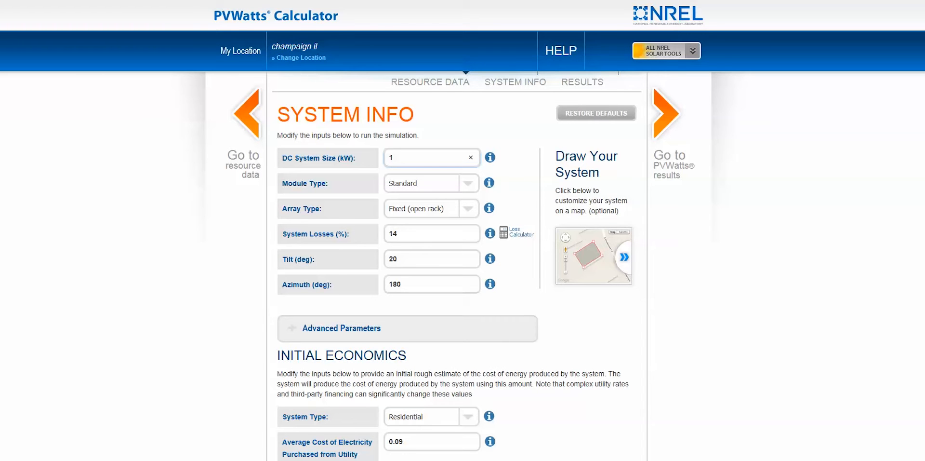
left_click(892, 129)
Keep the system type as Residential and proceed to the PVWatts results
scroll(409, 152, "down", 3)
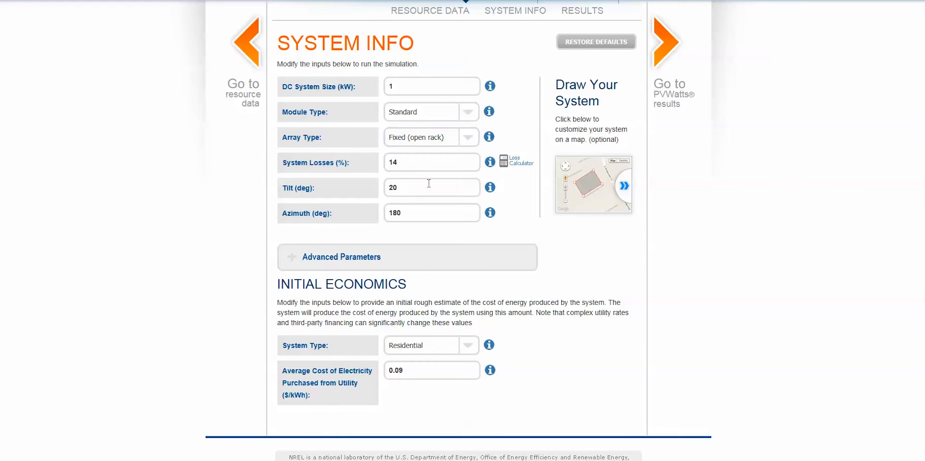
left_click(446, 347)
left_click(446, 346)
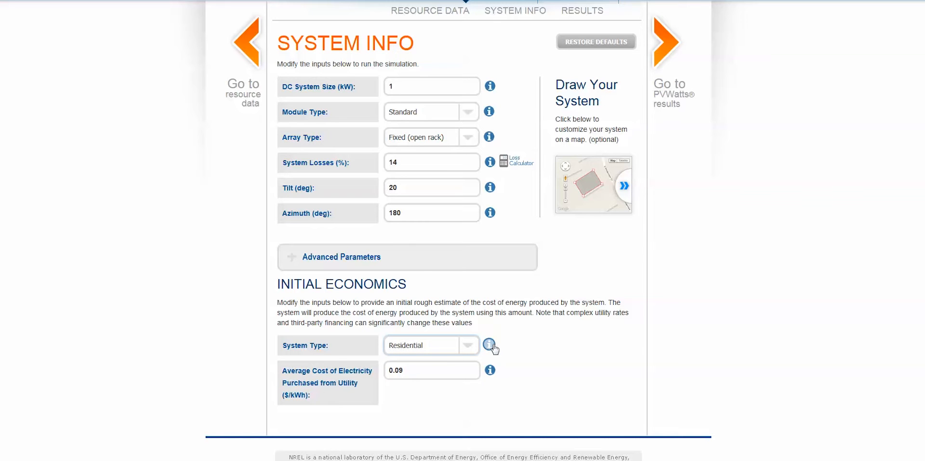
mouse_move(432, 374)
left_click(671, 83)
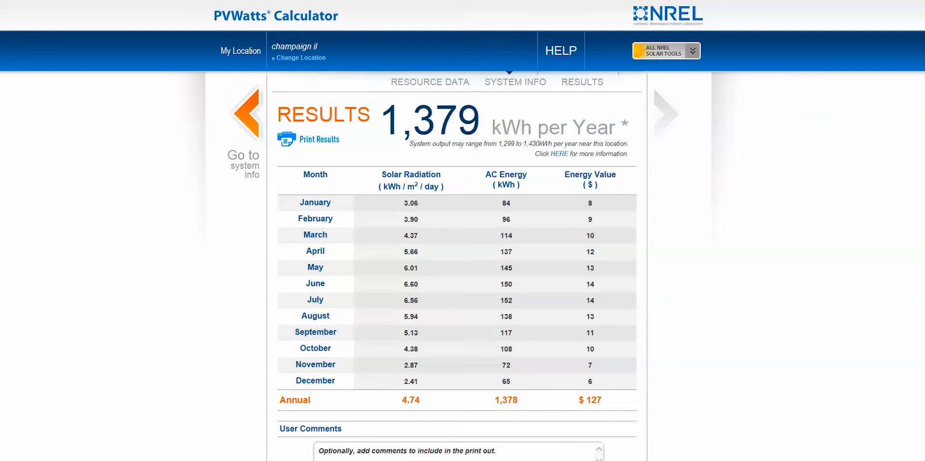
Download the hourly results and save them as a CSV file named "pvwatts_hourly course study"
scroll(463, 231, "down", 2)
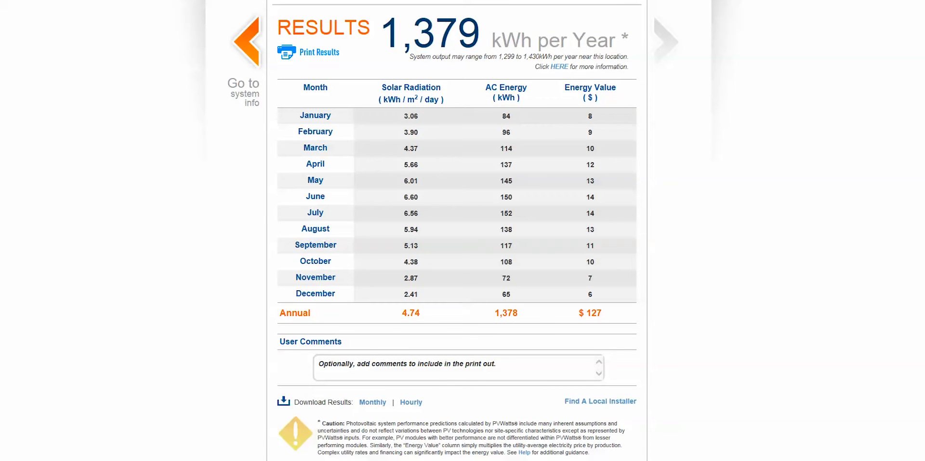
scroll(456, 230, "down", 1)
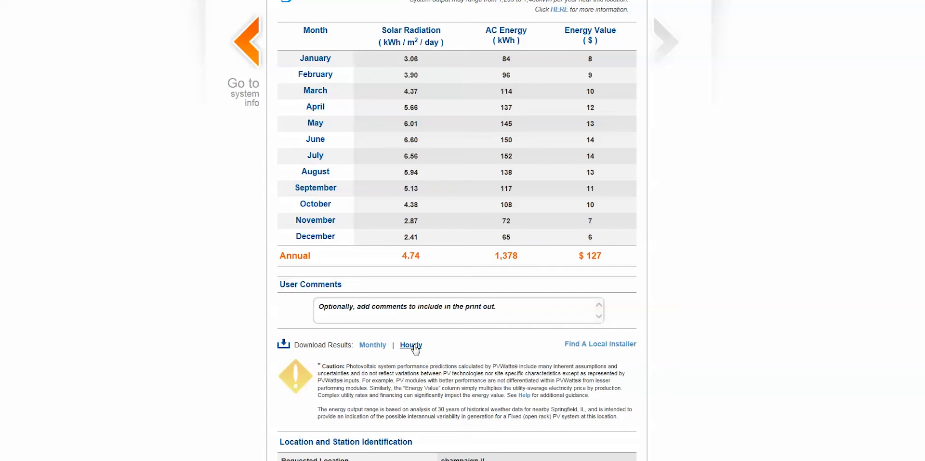
left_click(412, 345)
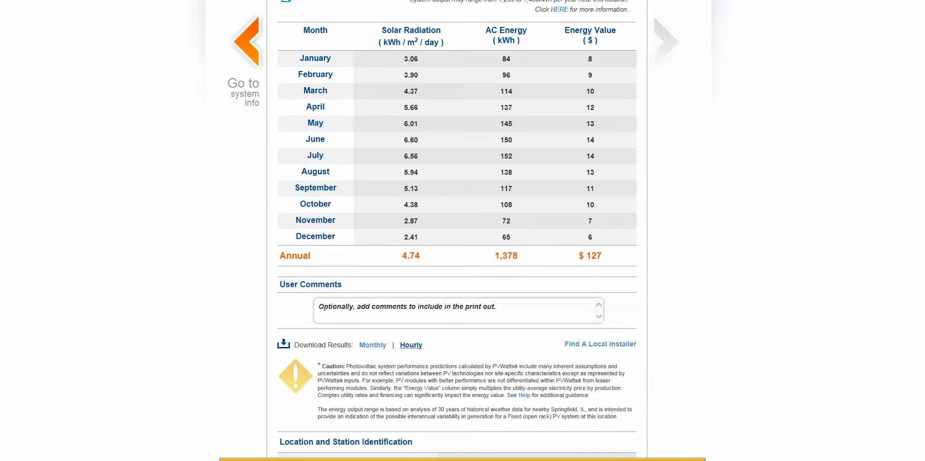
left_click(652, 460)
left_click(672, 458)
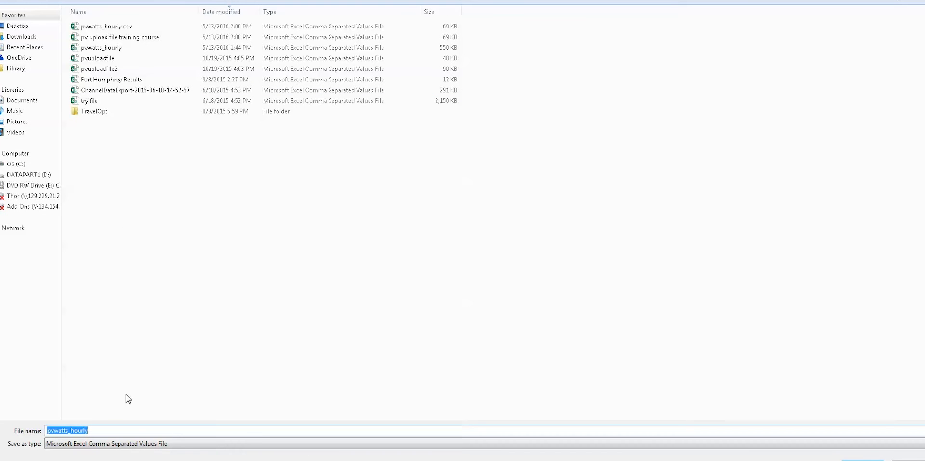
left_click(115, 429)
type("course stud")
key("Return")
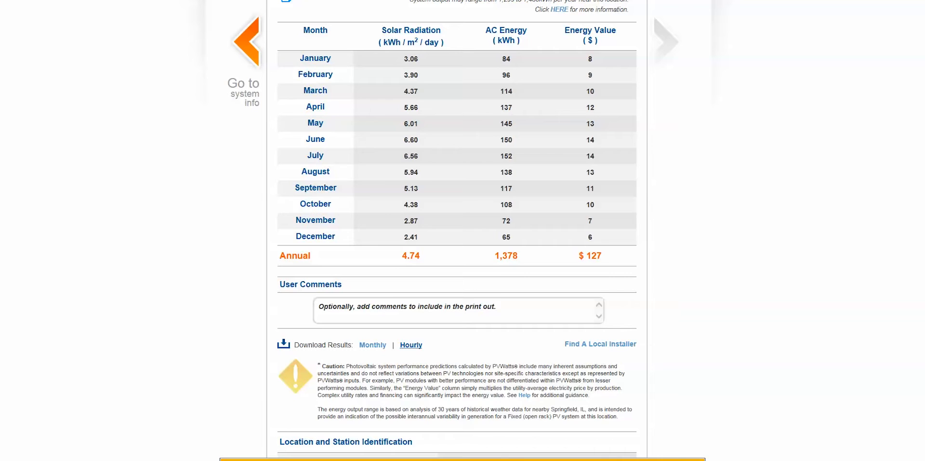
Open the saved pvwatts_hourly course study file in Excel and inspect its irradiance and AC system output columns
left_click(604, 459)
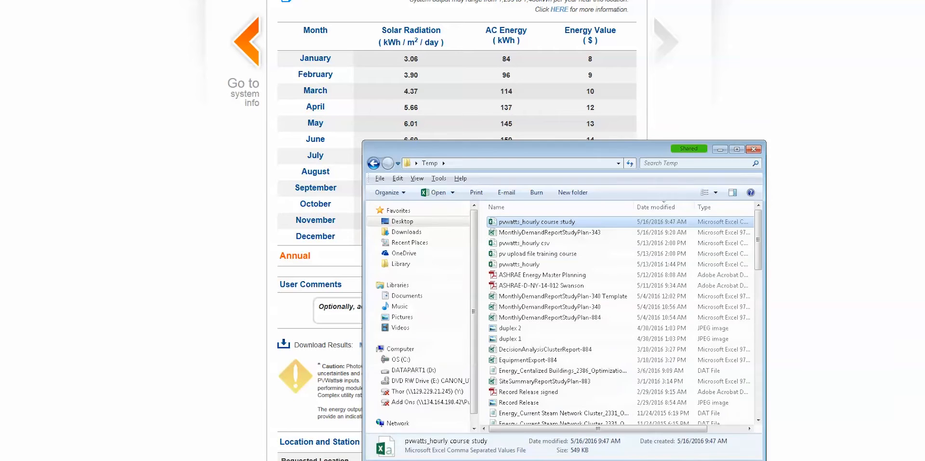
double_click(595, 223)
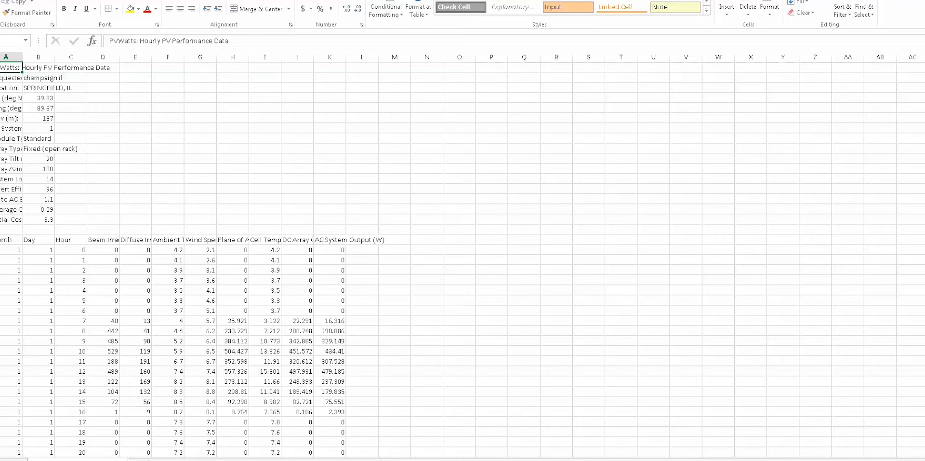
scroll(463, 255, "down", 8)
scroll(462, 255, "up", 8)
left_click(232, 240)
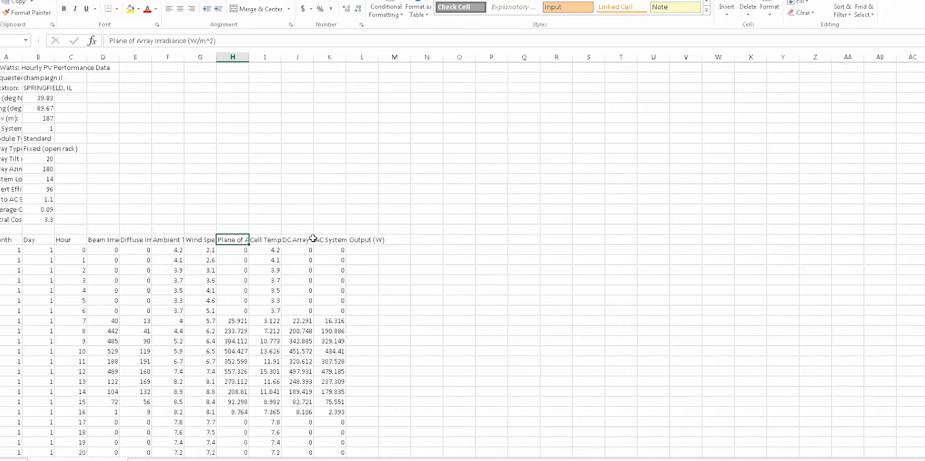
left_click(336, 247)
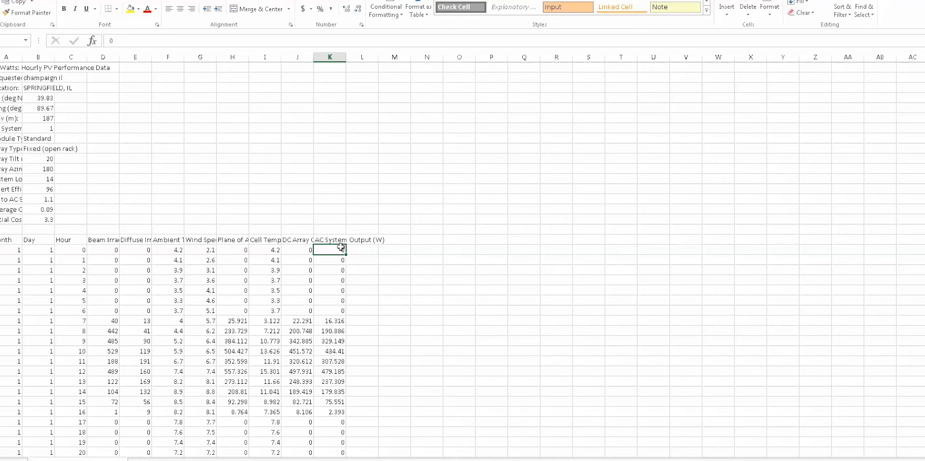
Divide the AC system output by 1000 in column L, entering =K19/1000 in L19 and filling it down the data rows
left_click(355, 249)
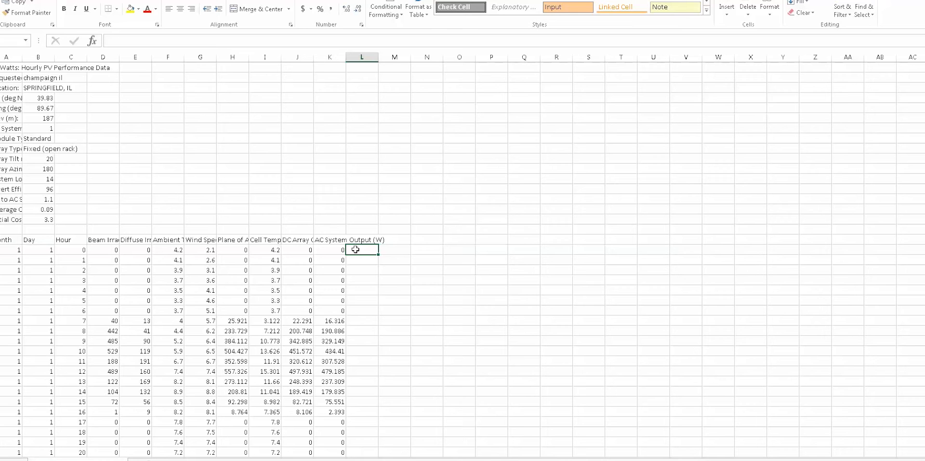
type("=")
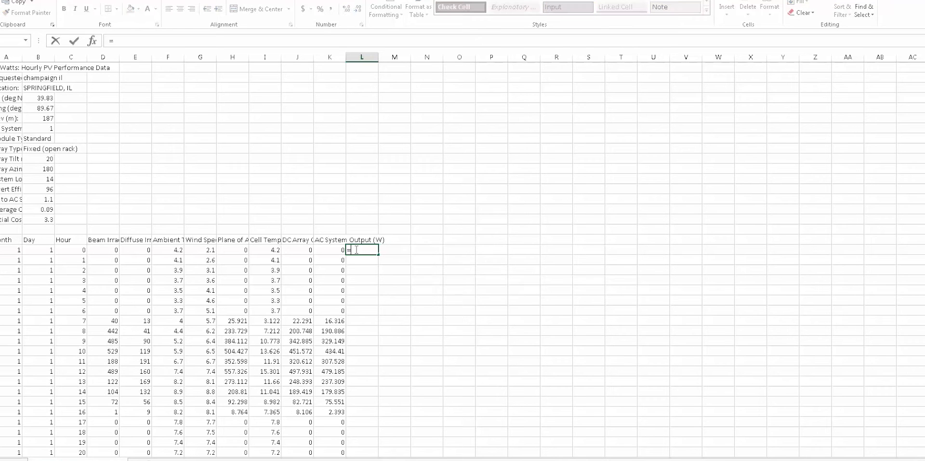
key("Left")
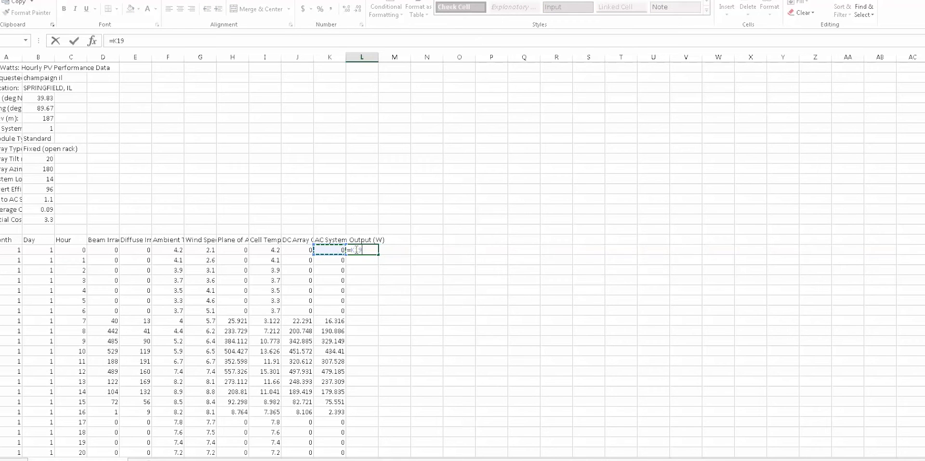
type("/1000")
key("Return")
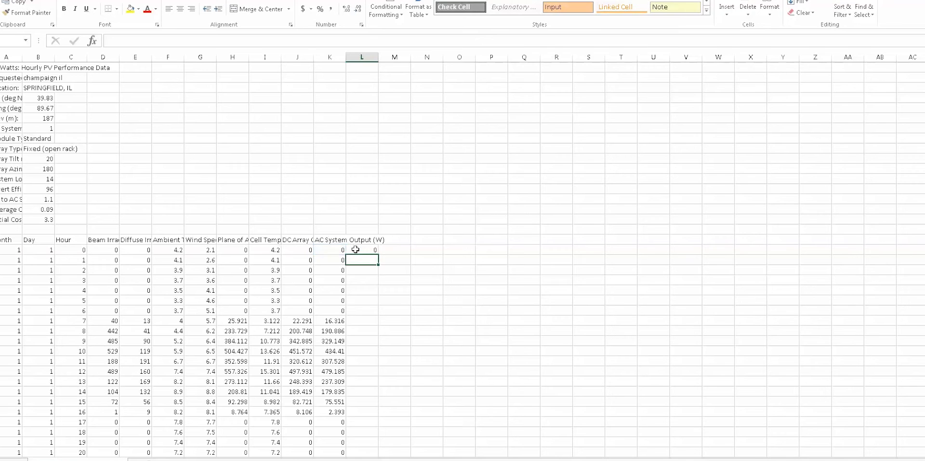
left_click(355, 250)
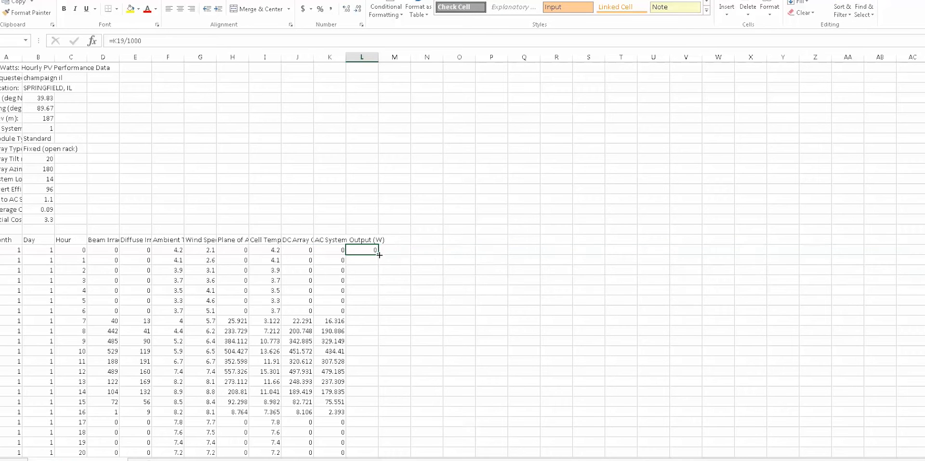
double_click(378, 255)
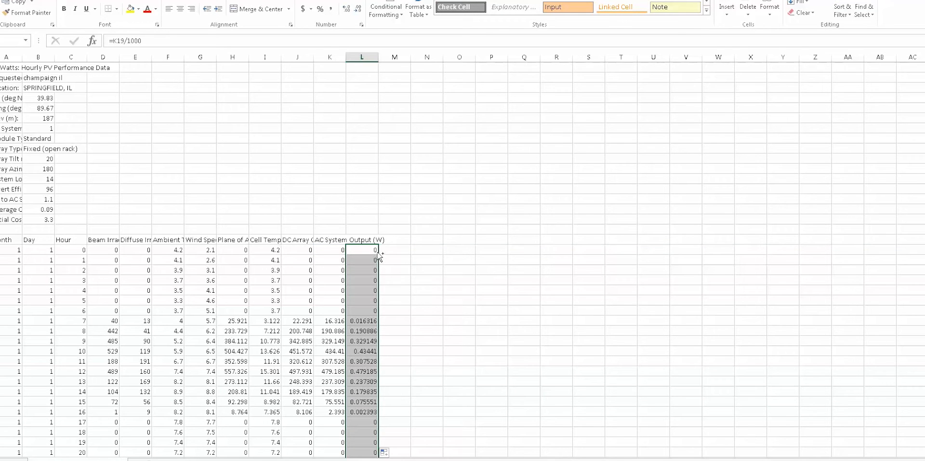
Copy the converted output column and paste it as values into column A of a new sheet
key("ctrl+c")
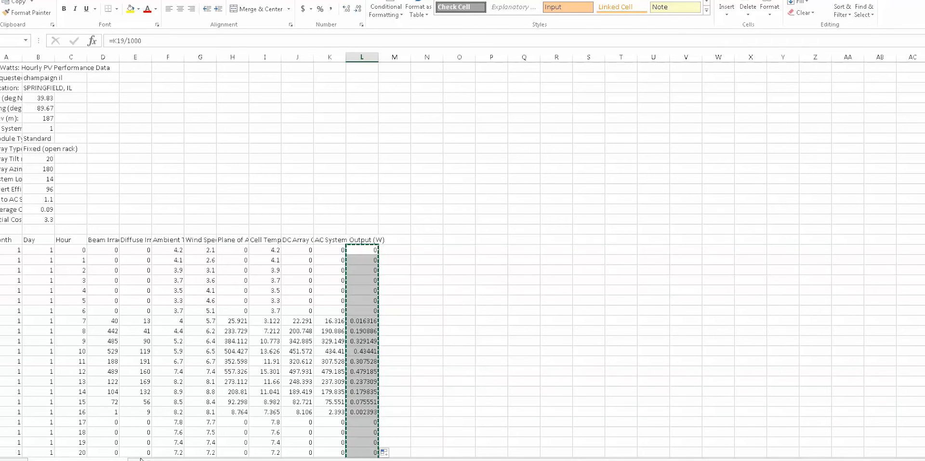
left_click(147, 459)
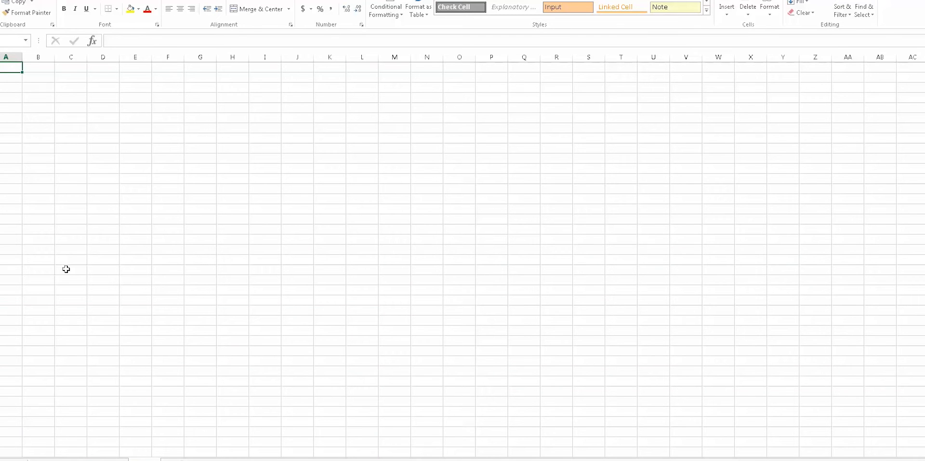
key("ctrl+v")
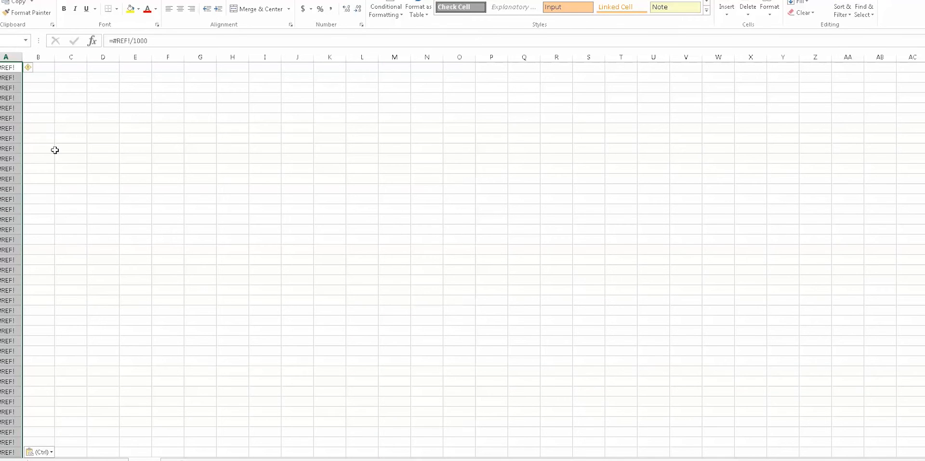
left_click(0, 14)
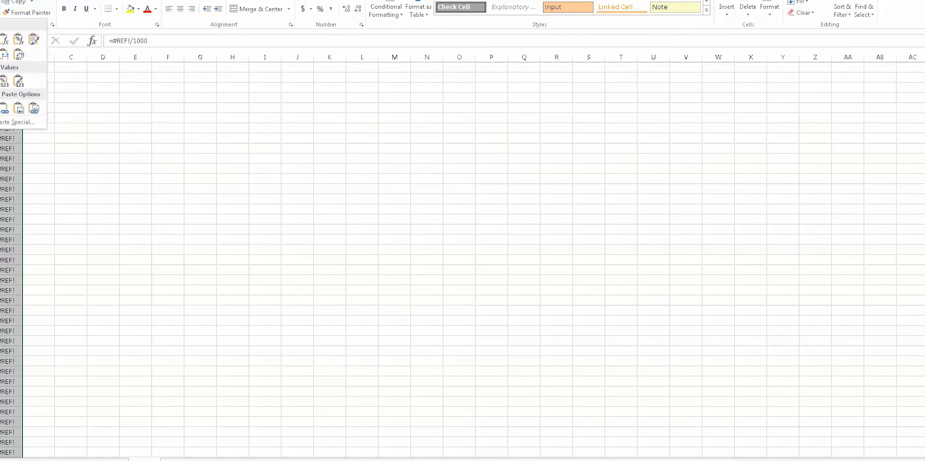
left_click(4, 80)
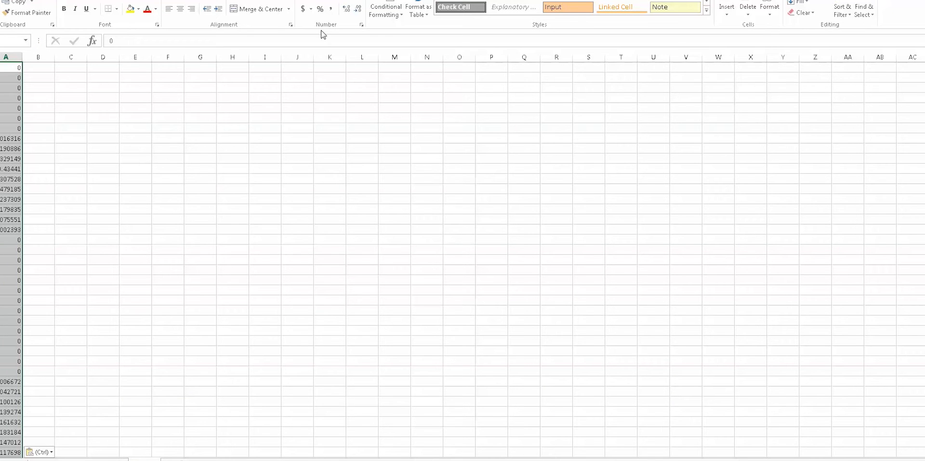
Format the pasted values in column A with three decimal places
left_click(346, 9)
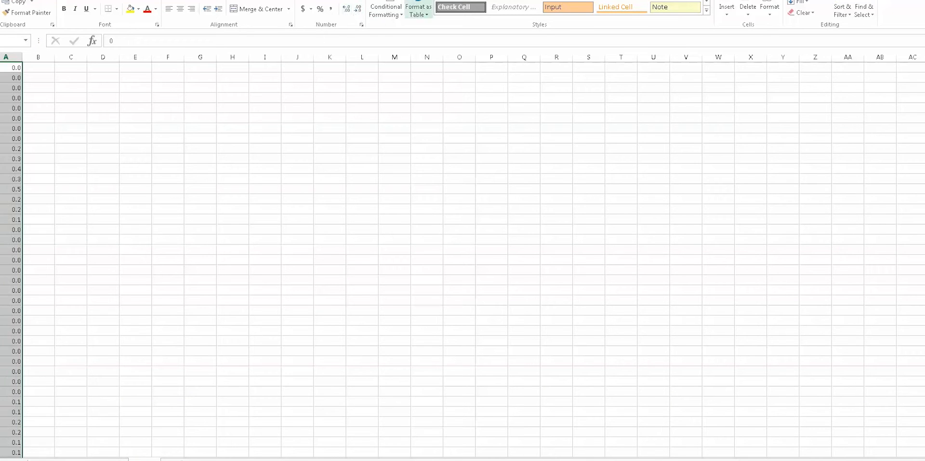
left_click(346, 10)
left_click(346, 10)
left_click(200, 190)
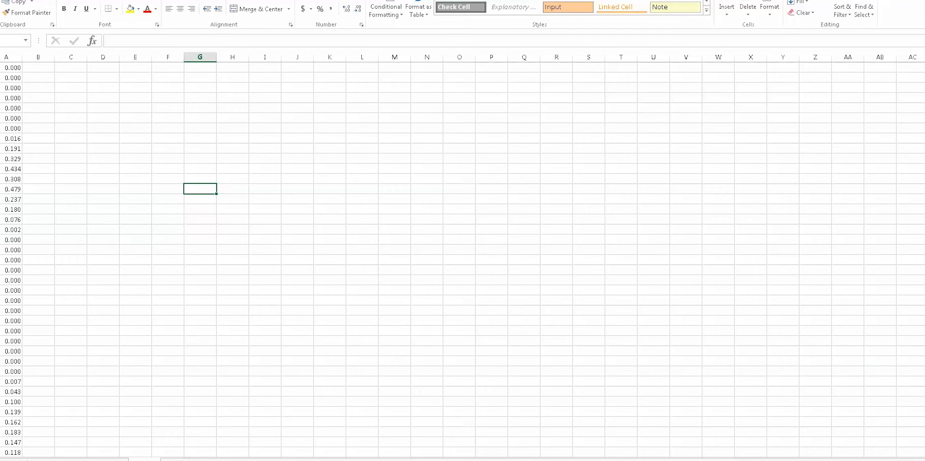
Delete the total in the last filled cell of column A
left_click_drag(924, 70, 924, 289)
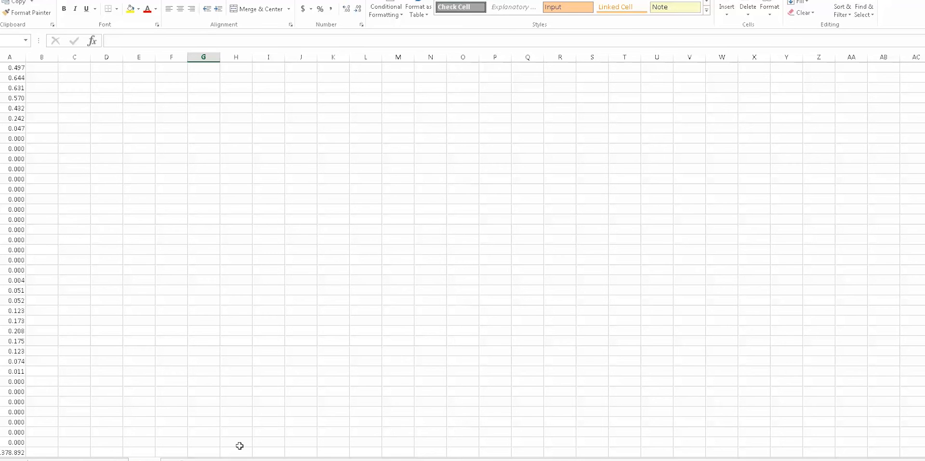
left_click(14, 451)
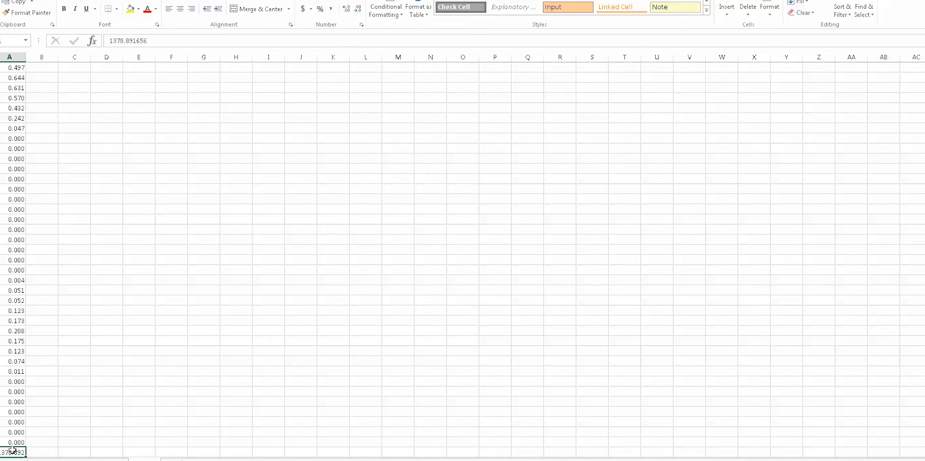
key("Delete")
Delete the original PVWatts hourly data sheet so that only the sheet with the converted output column remains
left_click(73, 460)
right_click(79, 459)
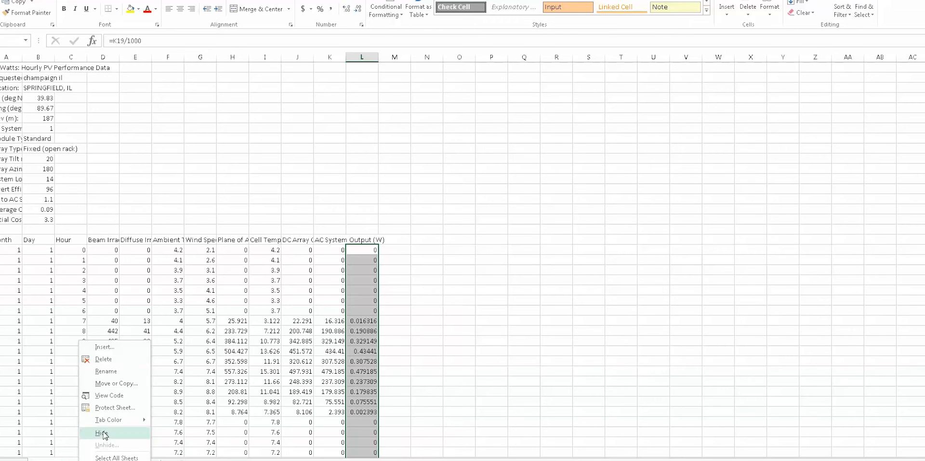
left_click(104, 359)
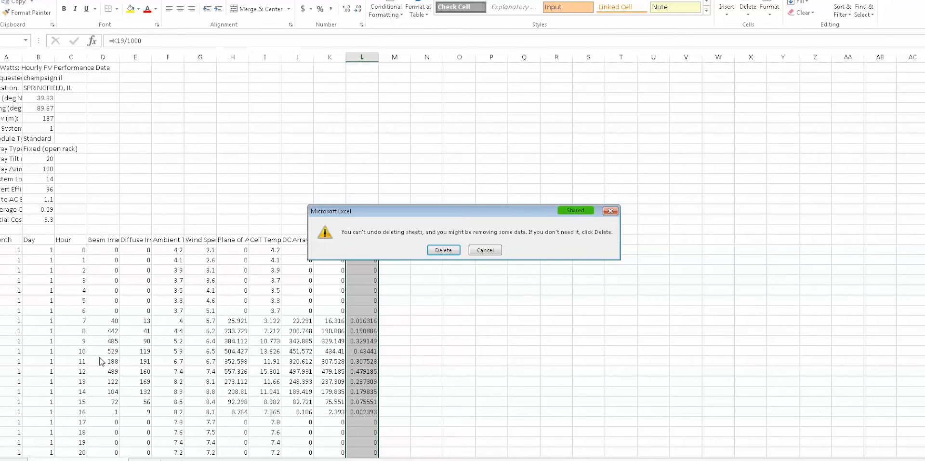
left_click(443, 249)
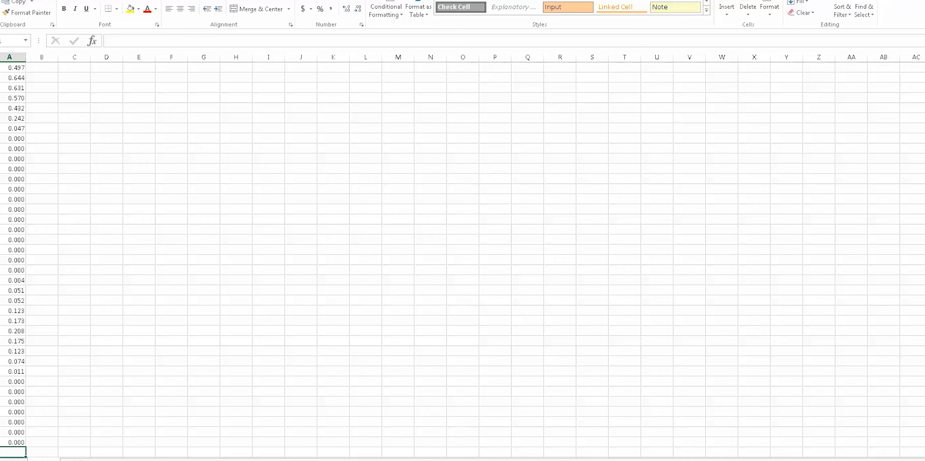
Save the workbook in the Temp folder as "pvwatts_hourly course study 1" in CSV (Comma delimited) format, keeping that format
scroll(462, 261, "down", 10)
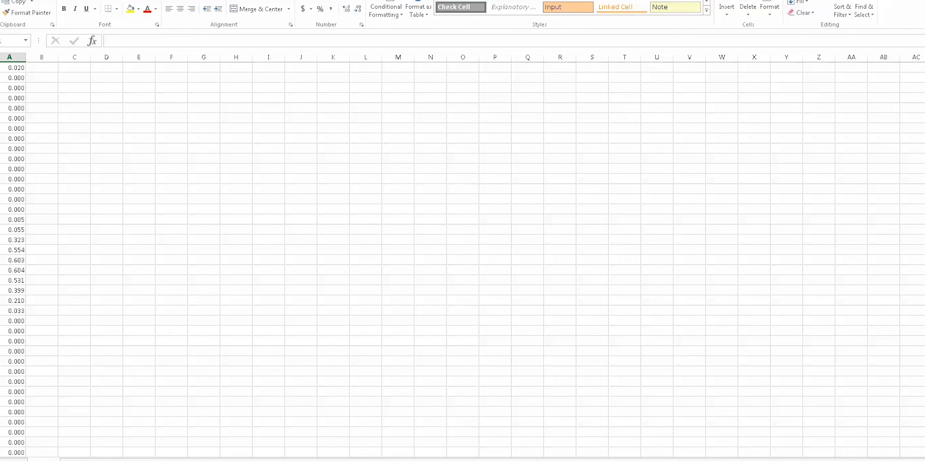
left_click_drag(923, 437, 902, 64)
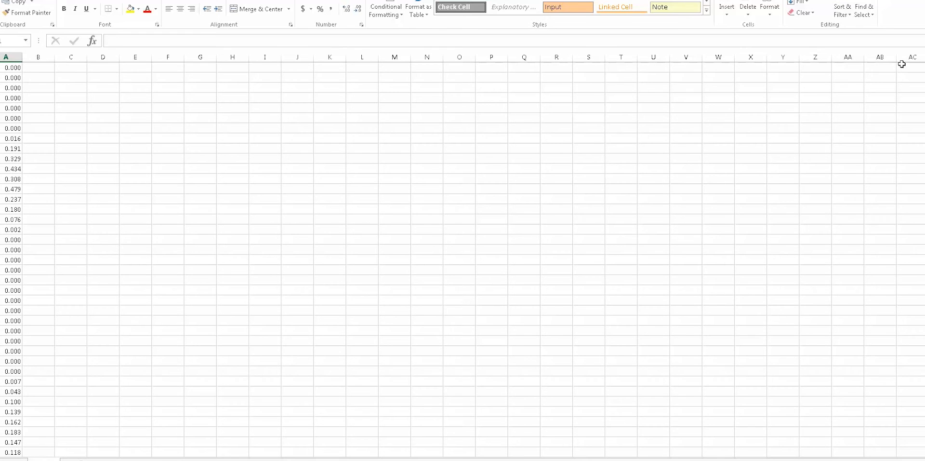
key("alt+f")
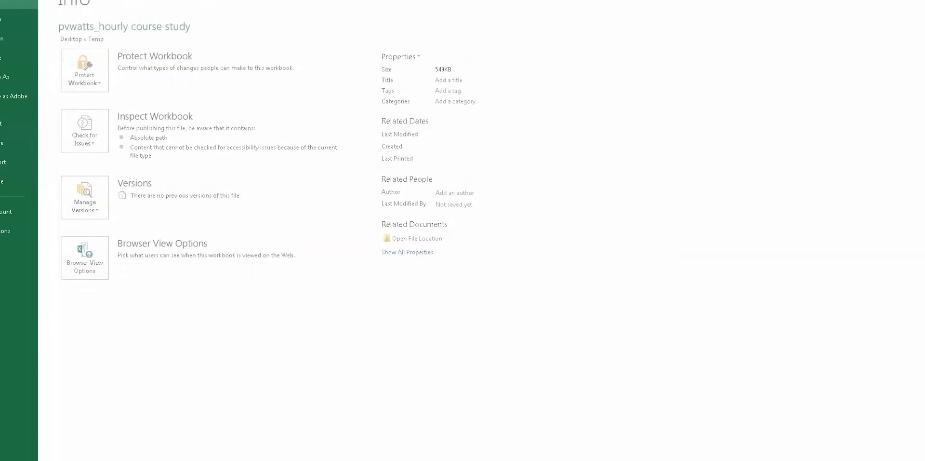
left_click(15, 76)
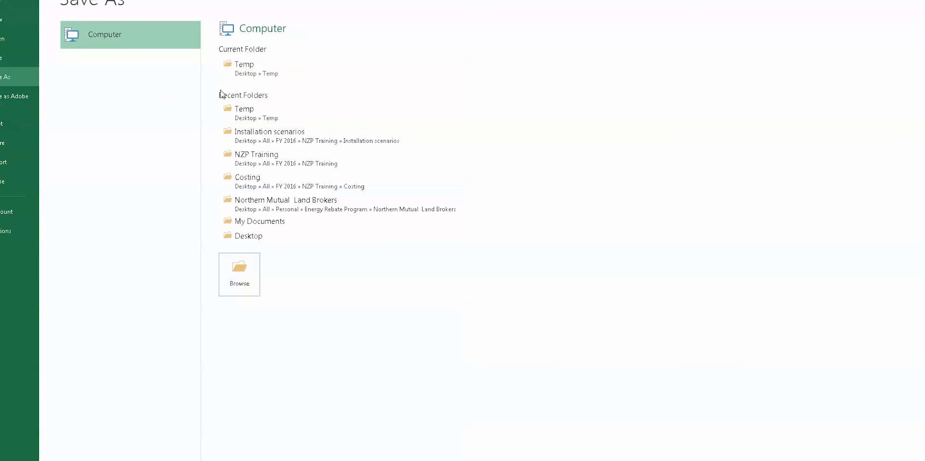
left_click(243, 68)
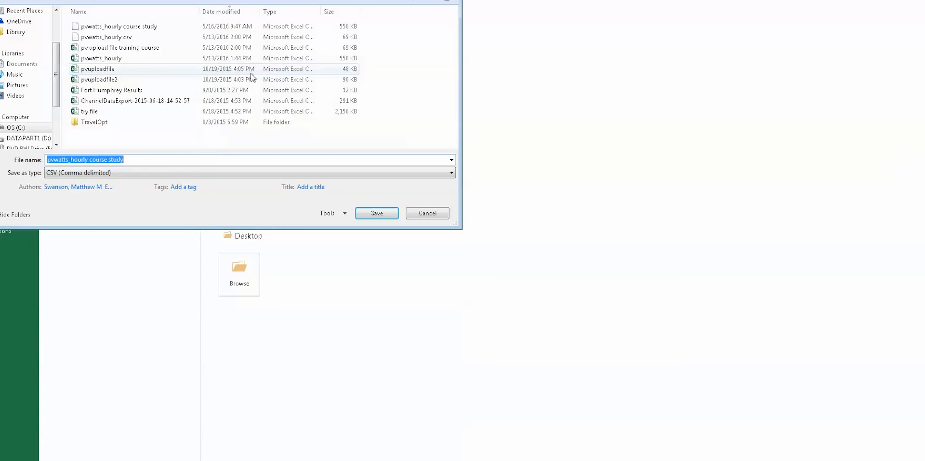
left_click(146, 159)
type("1")
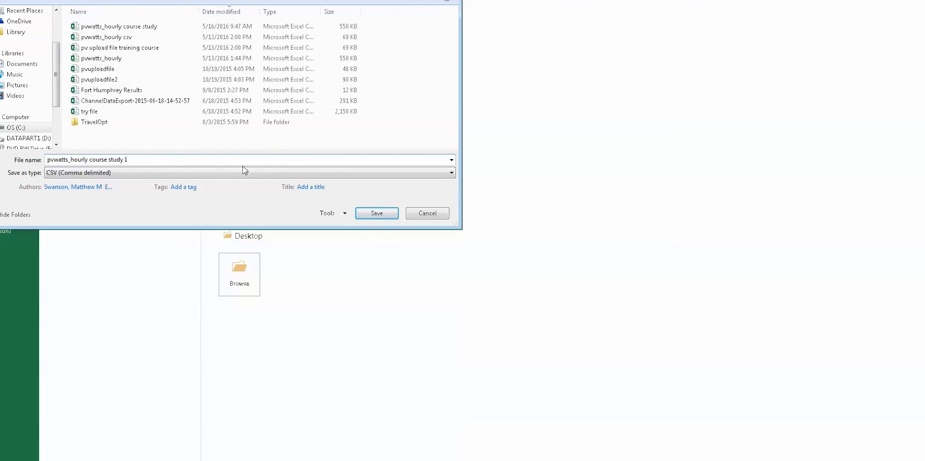
left_click(382, 213)
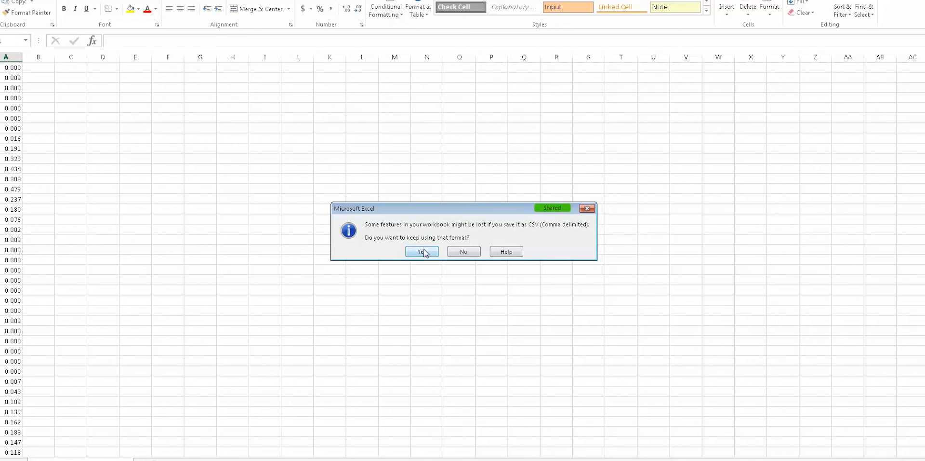
left_click(422, 251)
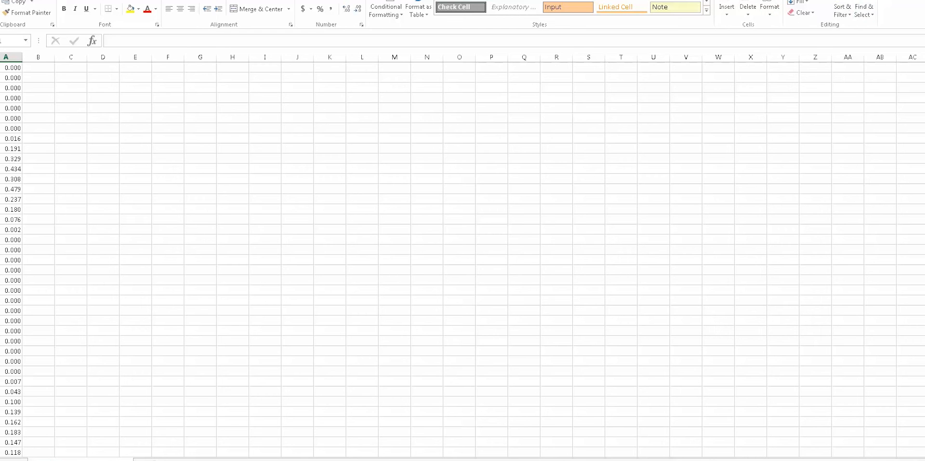
Close the "pvwatts_hourly course study 1" workbook without saving further changes
left_click_drag(752, 0, 644, 112)
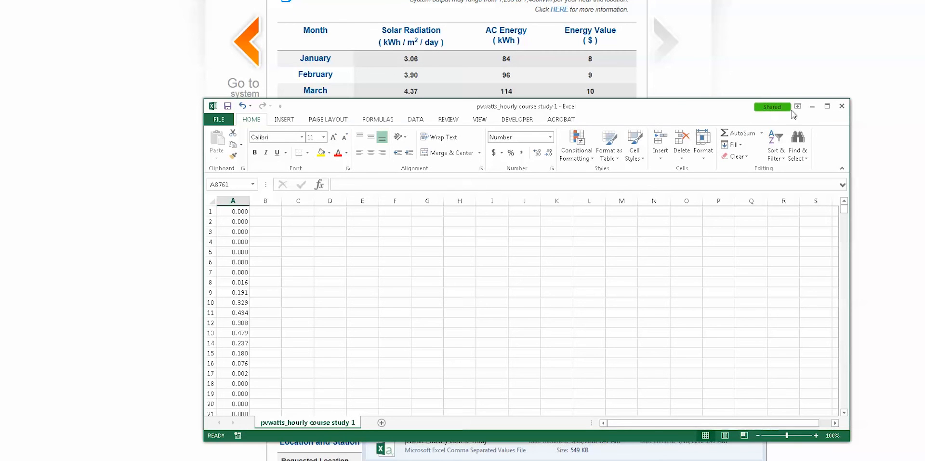
left_click(842, 107)
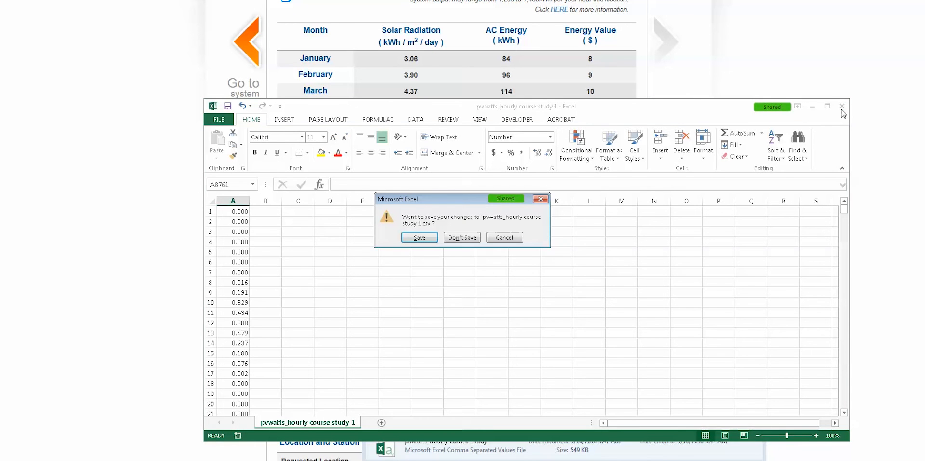
left_click(462, 237)
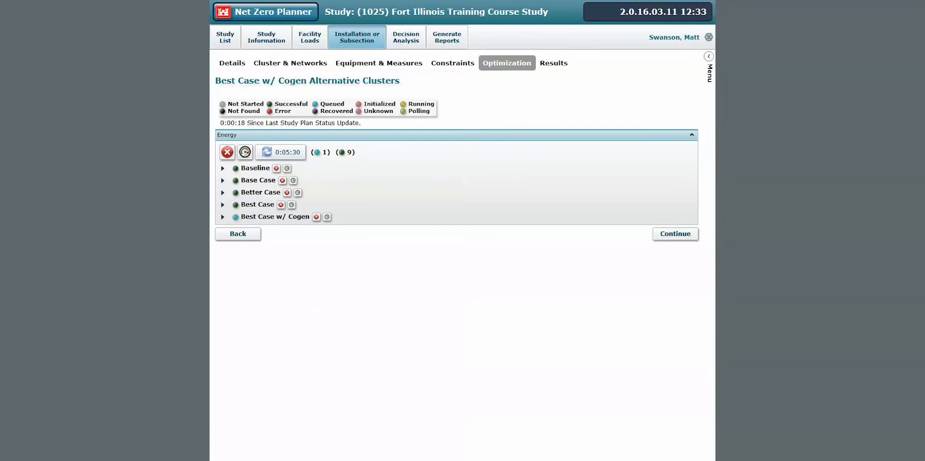
Switch to Net Zero Planner and upload "pvwatts_hourly course study 1" as the PV file in the study information details
left_click(266, 38)
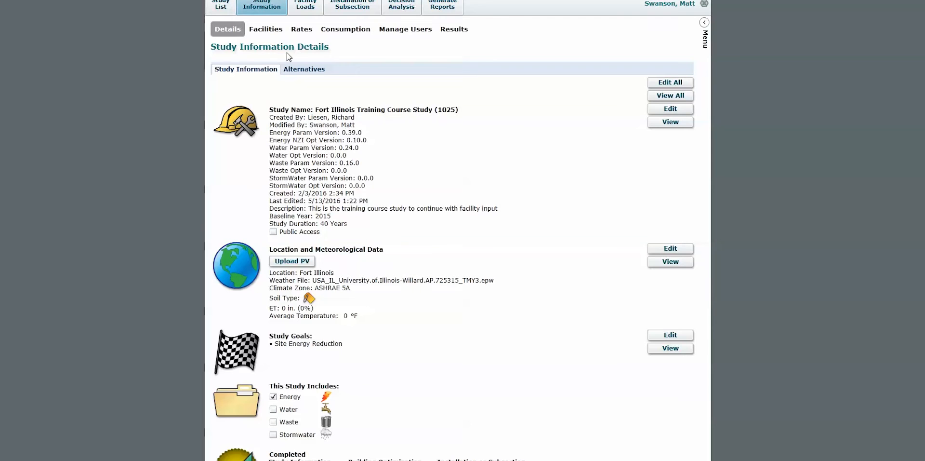
left_click(305, 260)
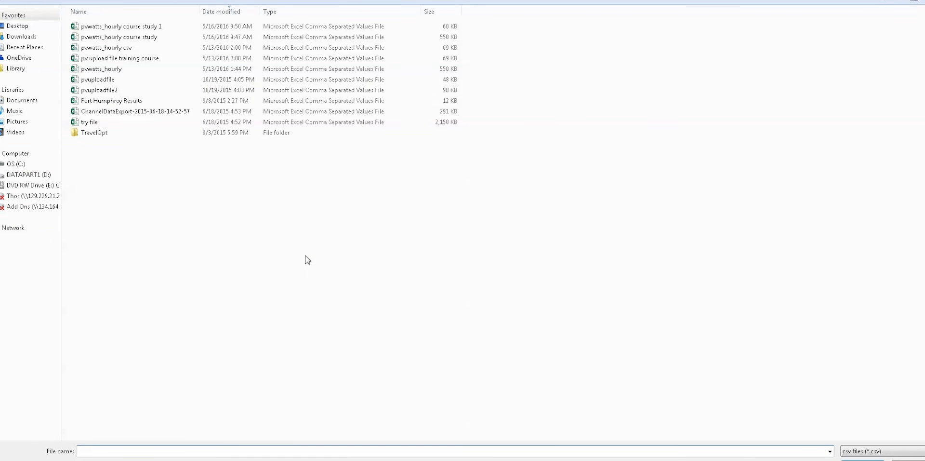
double_click(171, 27)
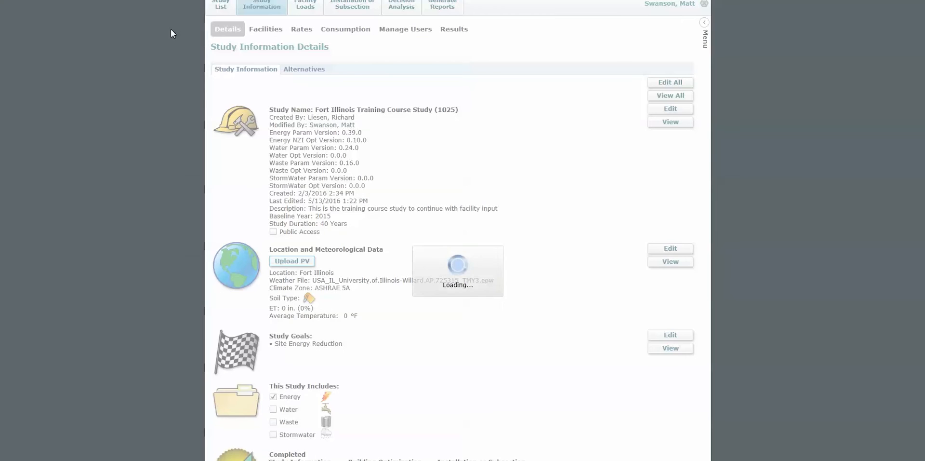